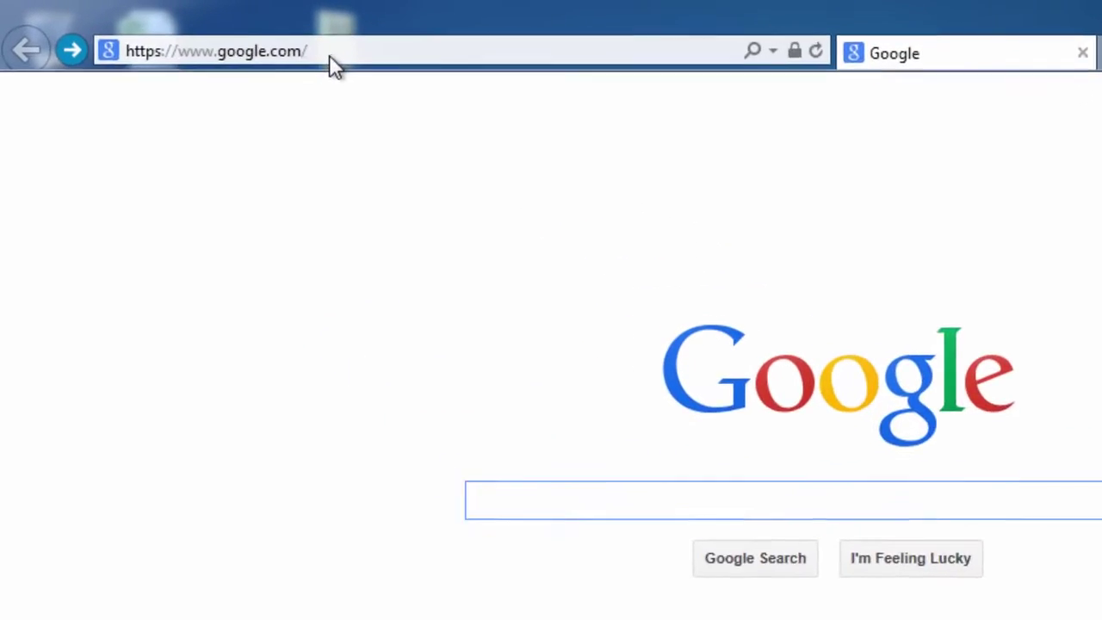
# Step: Go to erasedata.net in Internet Explorer
pyautogui.click(330, 56)
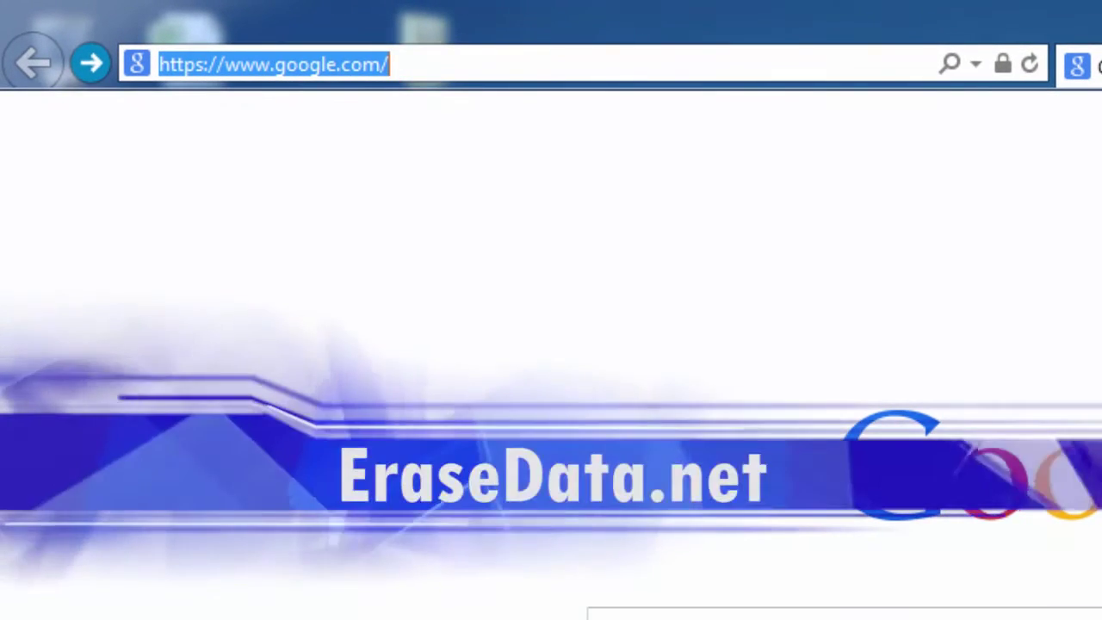
pyautogui.write('erasedata.net/')
pyautogui.press('Down')
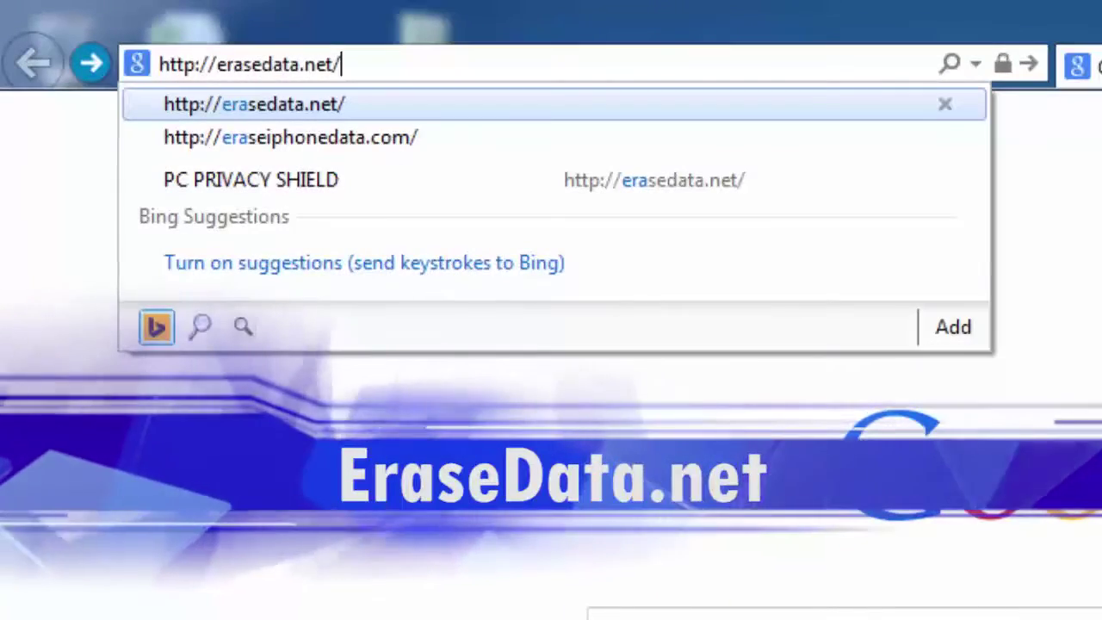
pyautogui.press('Return')
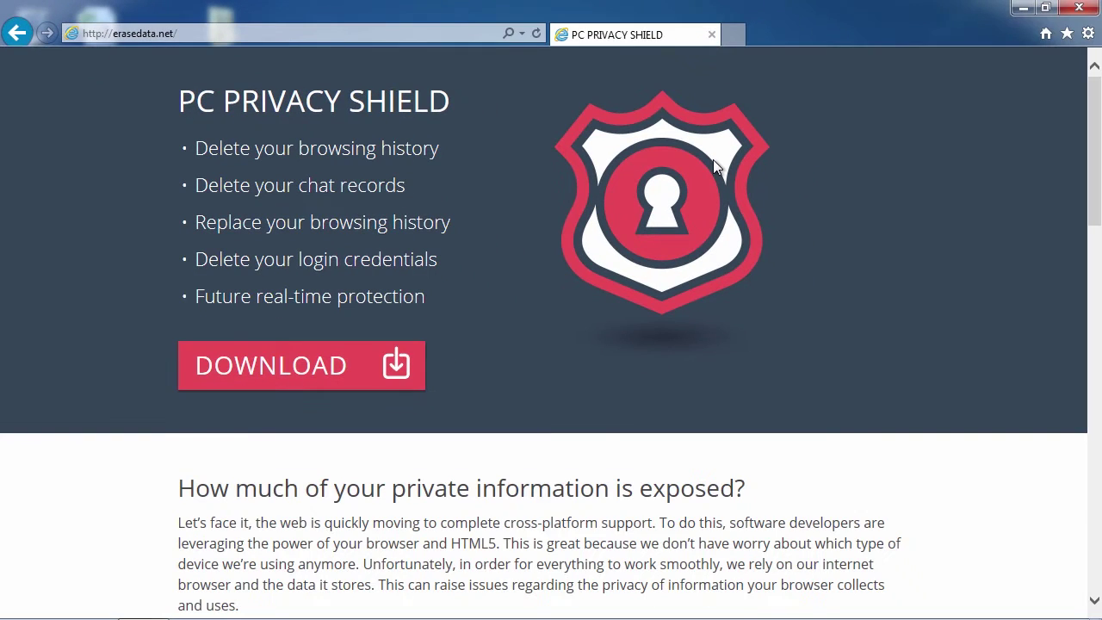
# Step: Download the PC Privacy Shield installer using the Save as option
pyautogui.click(313, 367)
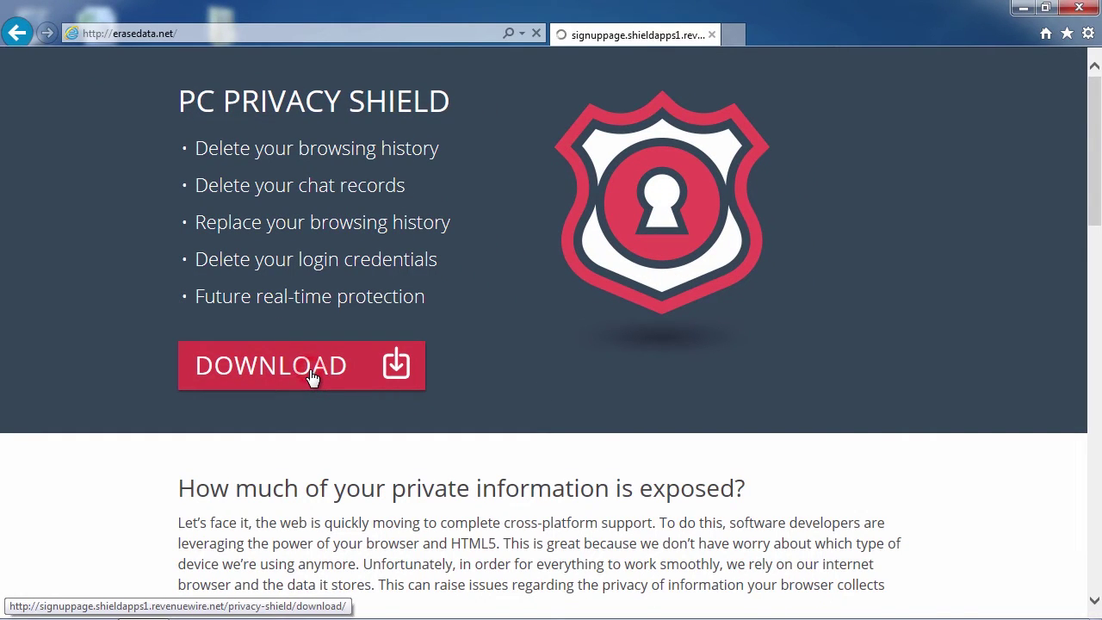
pyautogui.click(858, 599)
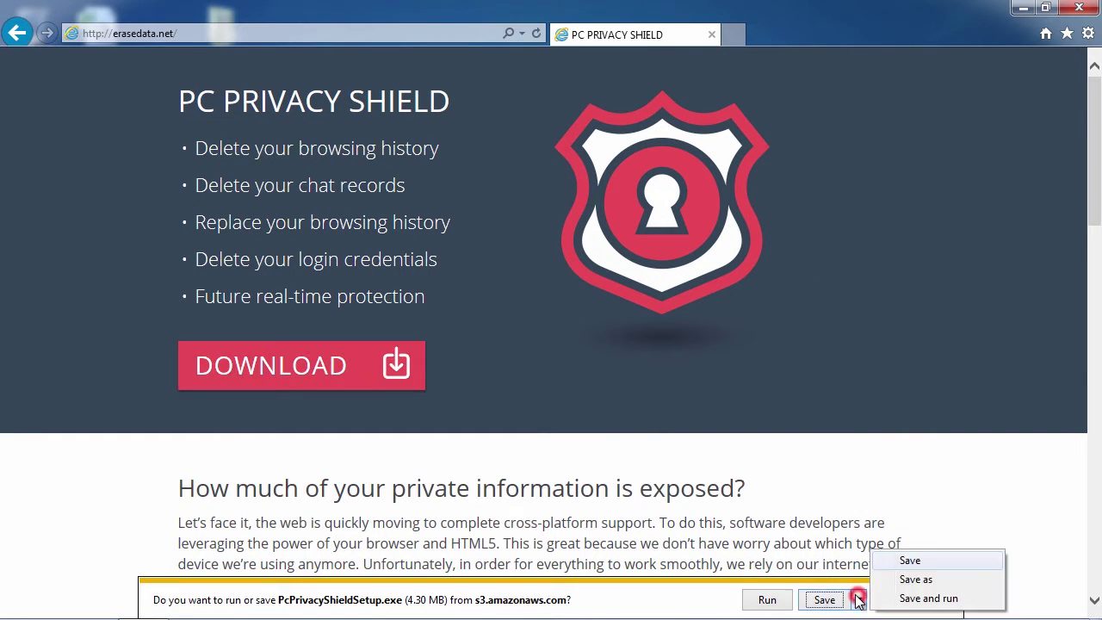
pyautogui.click(900, 580)
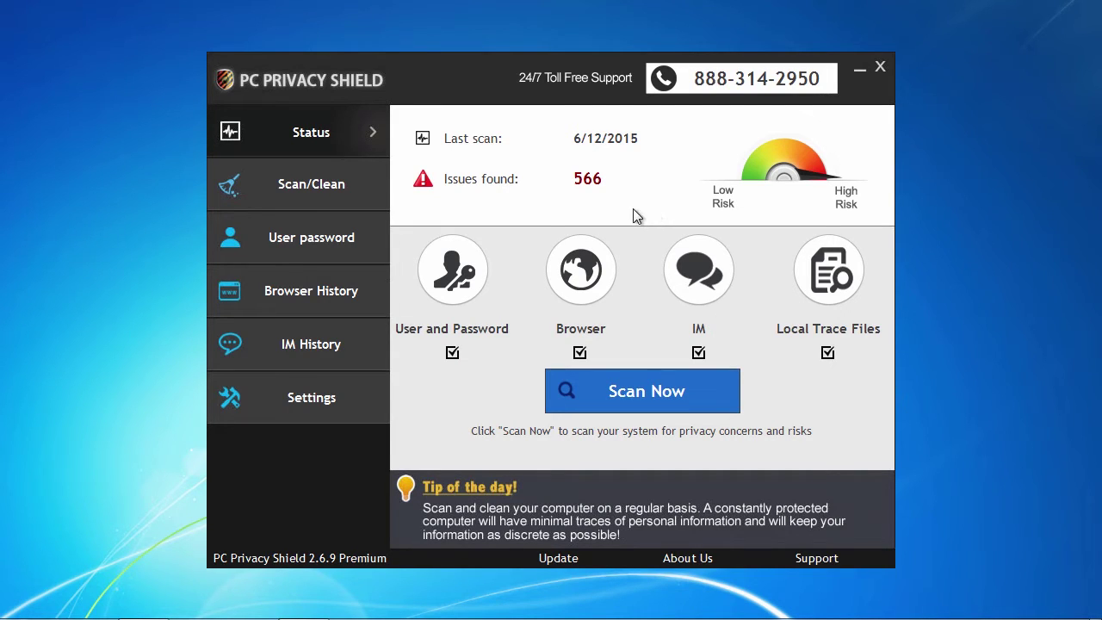
# Step: Run a system scan from the Status page, finding 1861 records in Browser and Local Trace Files
pyautogui.click(325, 189)
pyautogui.click(311, 137)
pyautogui.click(682, 389)
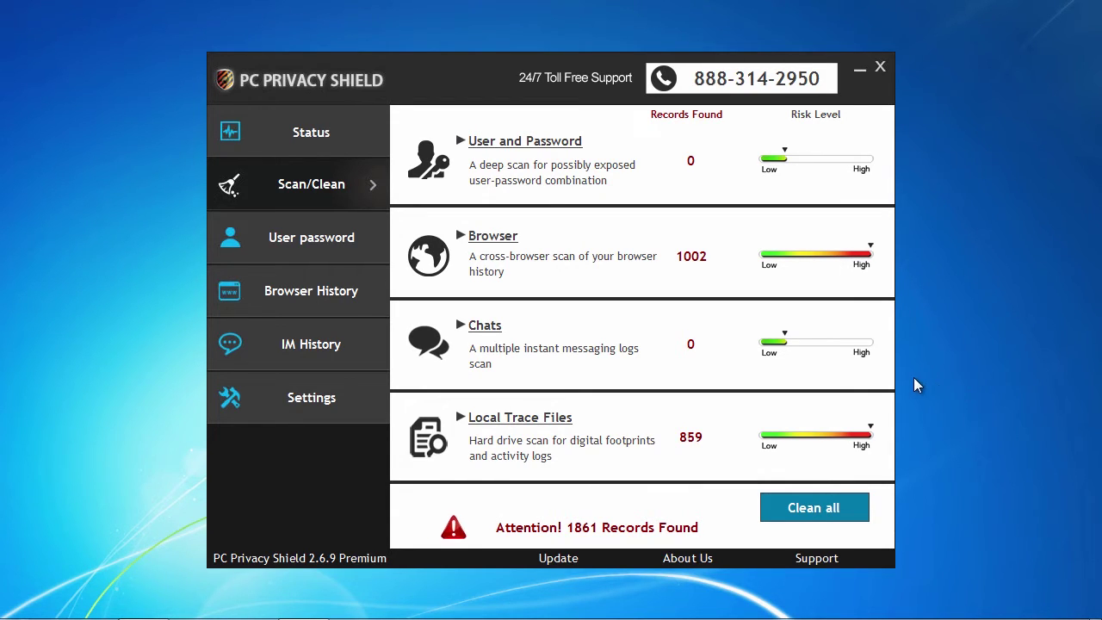
# Step: Expand the Browser results into Firefox, Chrome and IE counts, keeping IE Cookies ticked
pyautogui.click(461, 142)
pyautogui.click(332, 190)
pyautogui.click(460, 237)
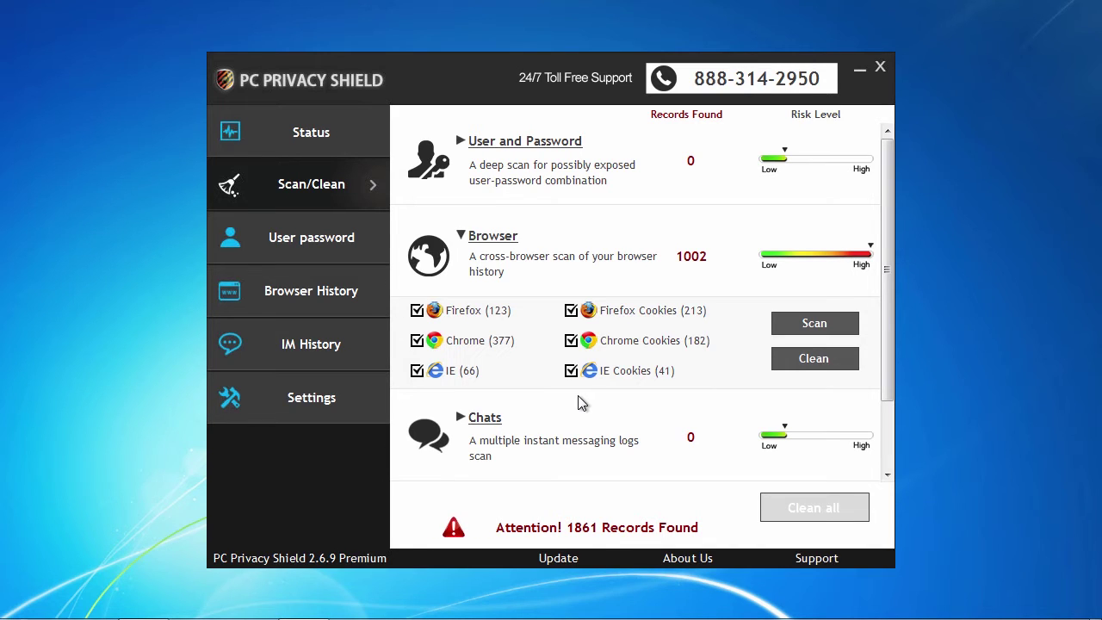
pyautogui.click(571, 371)
pyautogui.click(570, 371)
# Step: Scan the Internet Explorer and Firefox browser history
pyautogui.click(317, 291)
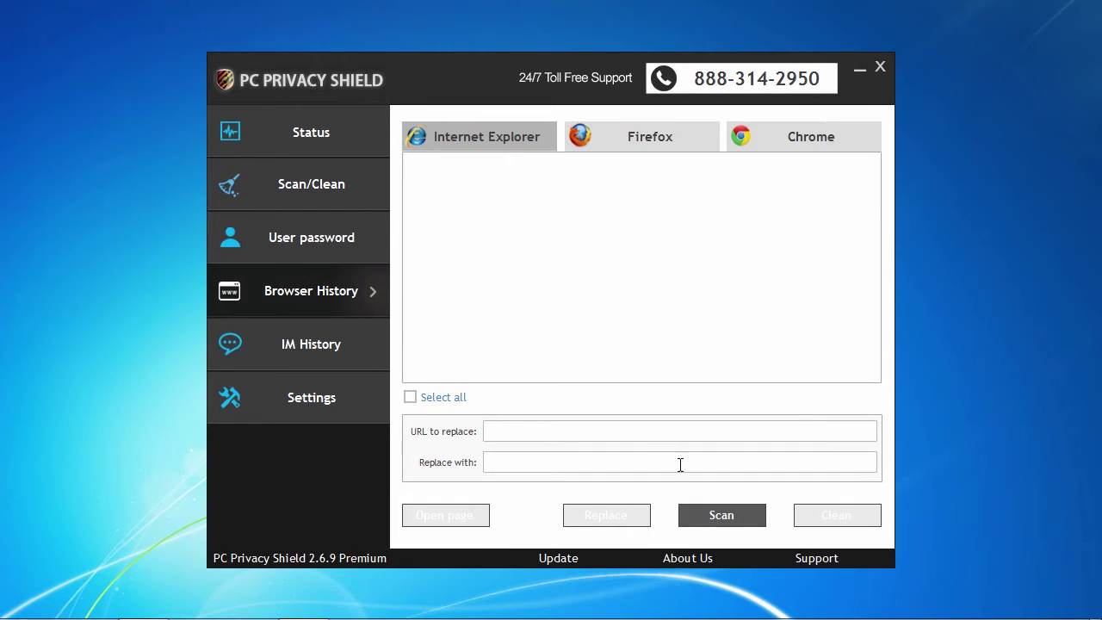
pyautogui.click(711, 515)
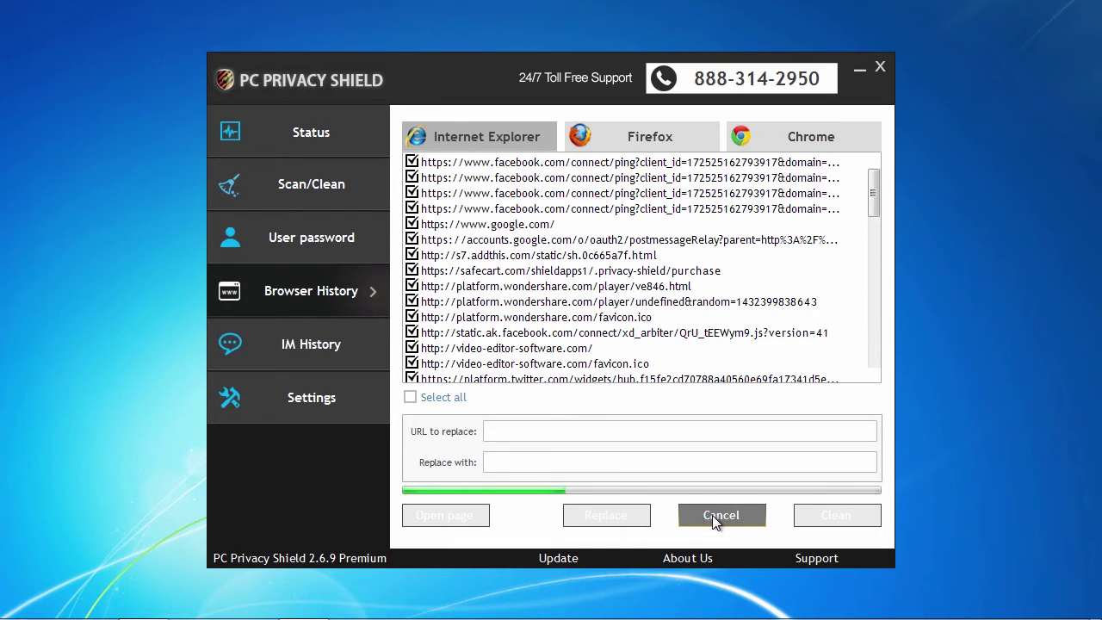
pyautogui.click(646, 138)
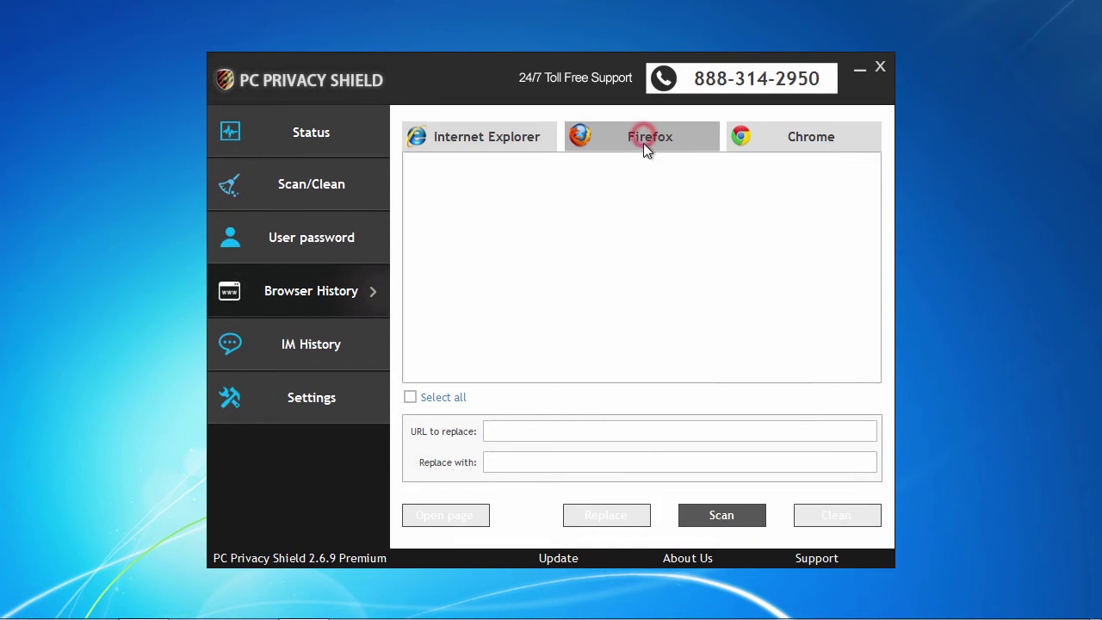
pyautogui.click(723, 516)
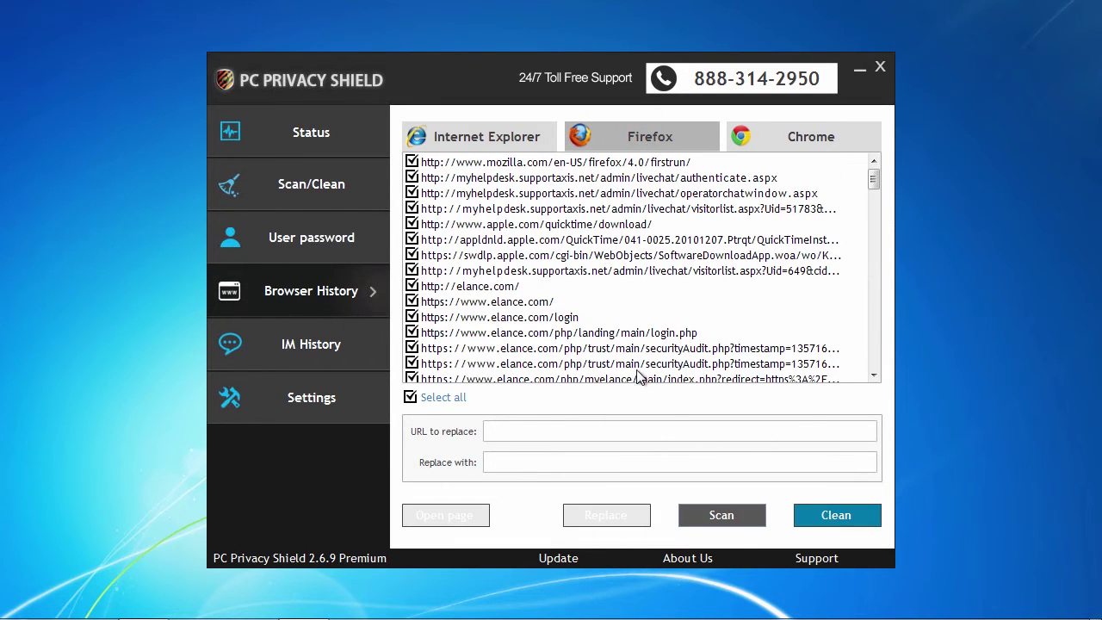
# Step: Leave every Firefox URL ticked and check IM History shows zero records per messenger
pyautogui.click(410, 397)
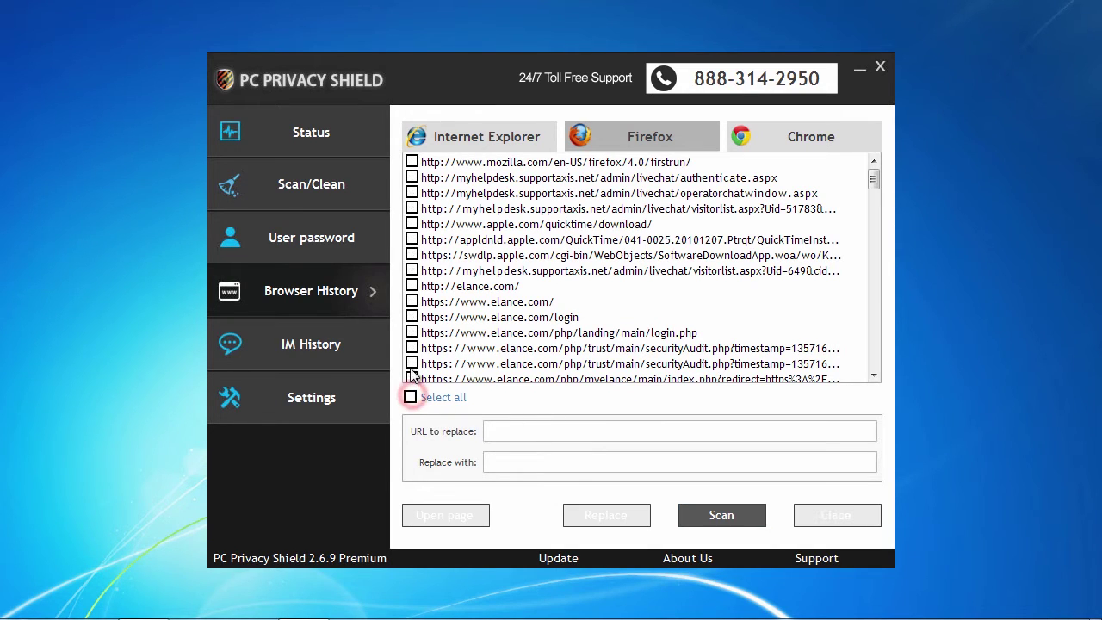
pyautogui.click(411, 363)
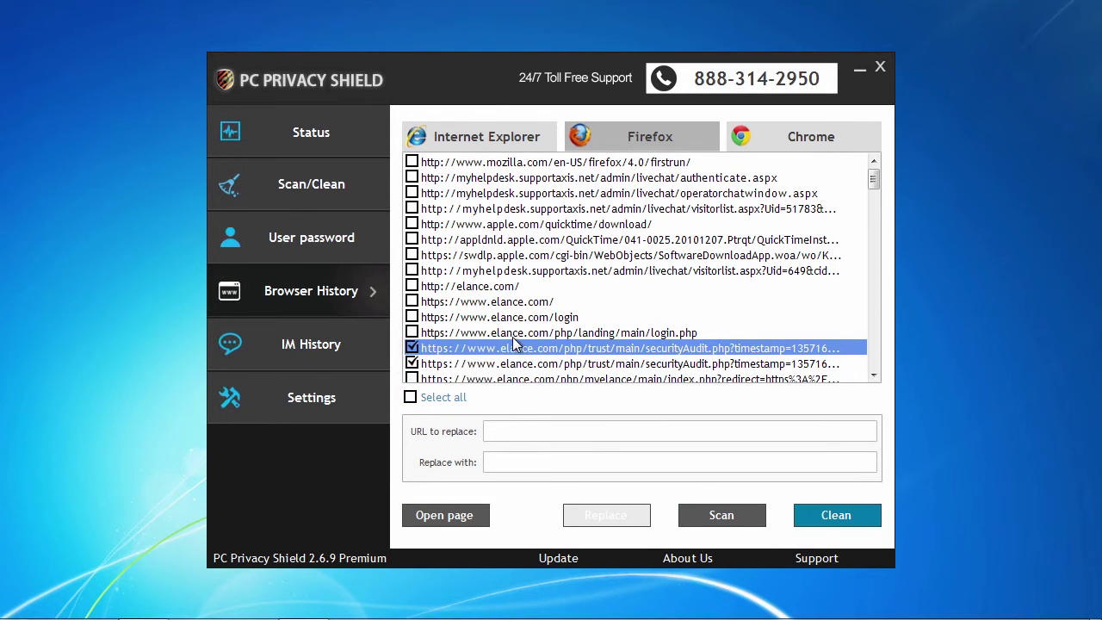
pyautogui.click(511, 431)
pyautogui.click(411, 398)
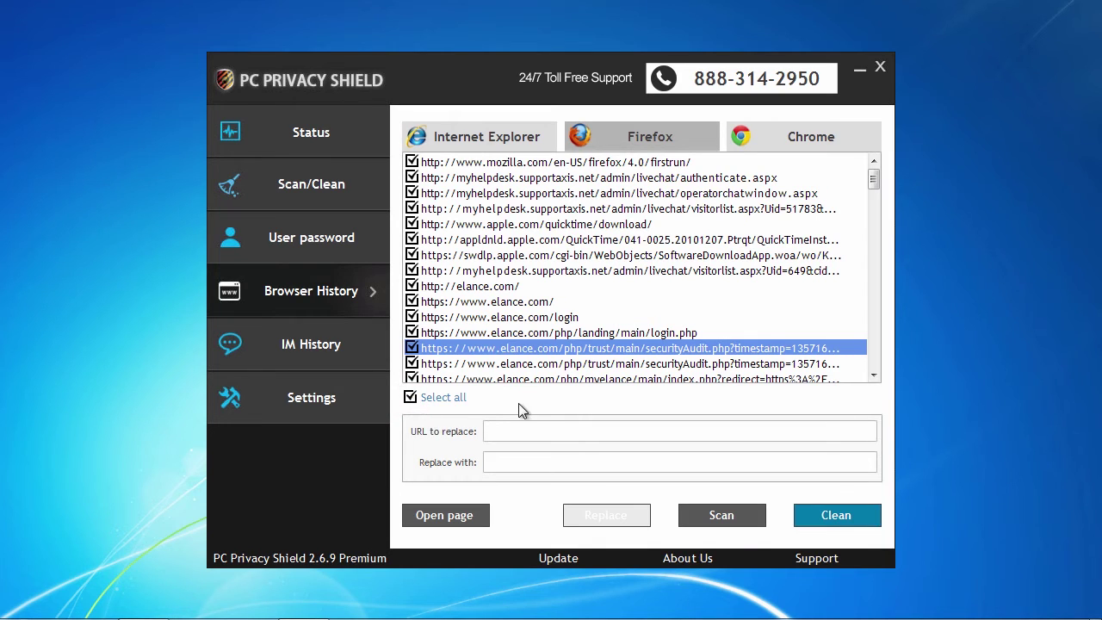
pyautogui.click(317, 343)
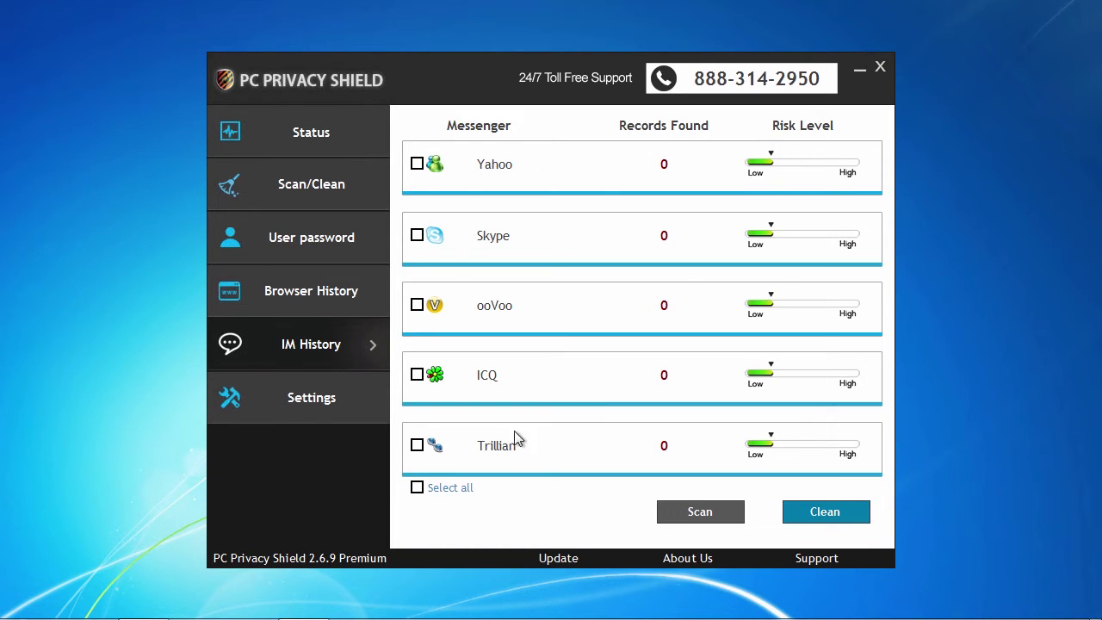
# Step: Review the Scan areas in Settings, then return to the General options
pyautogui.click(312, 401)
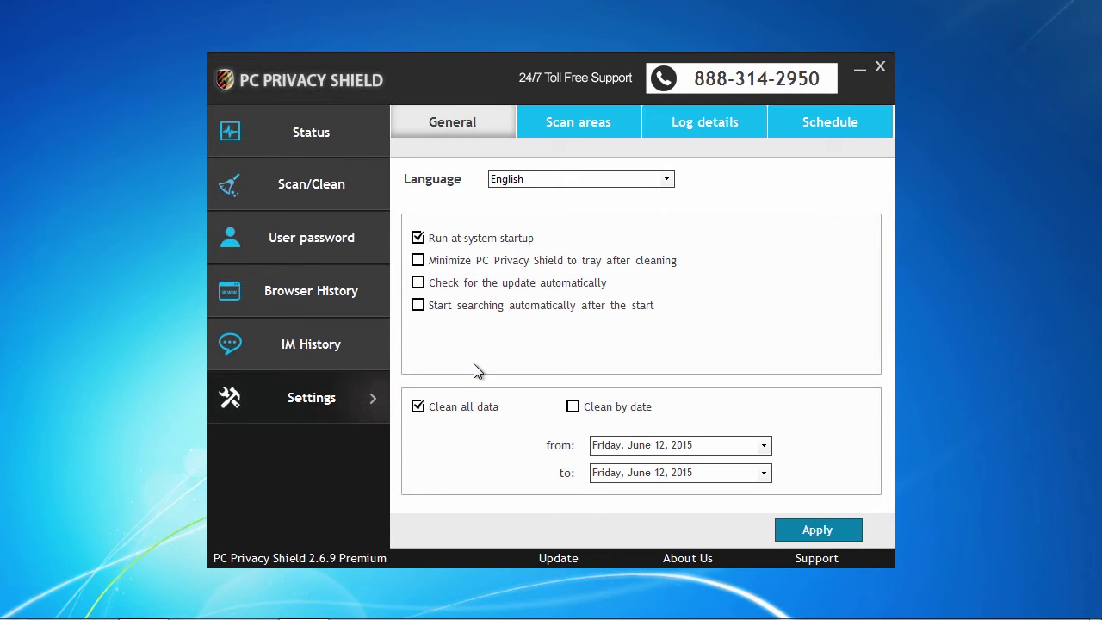
pyautogui.click(576, 125)
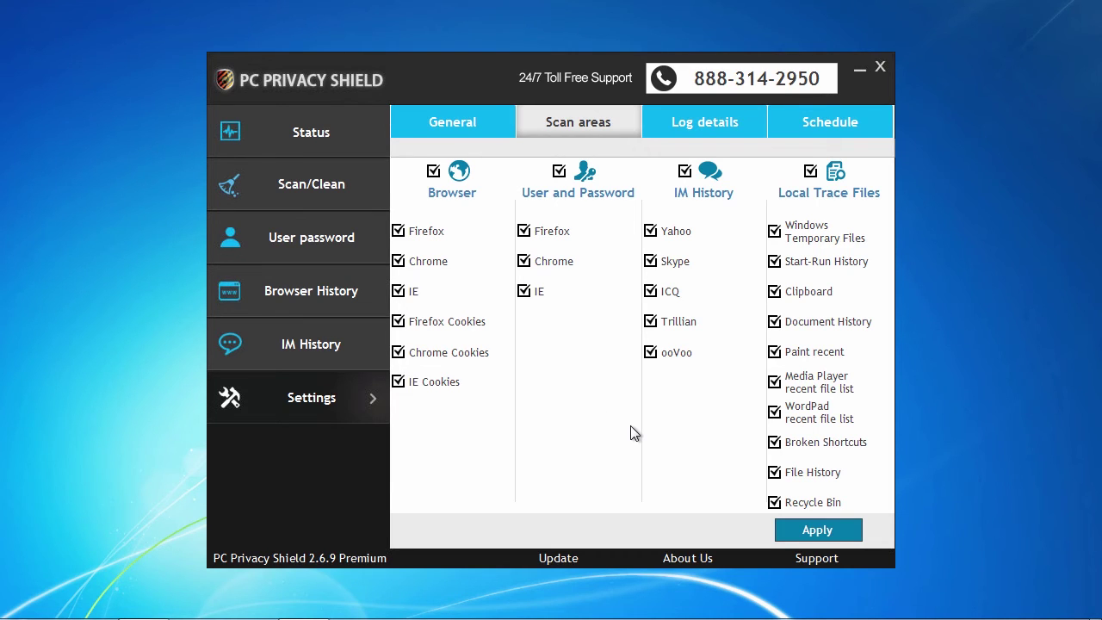
pyautogui.click(469, 122)
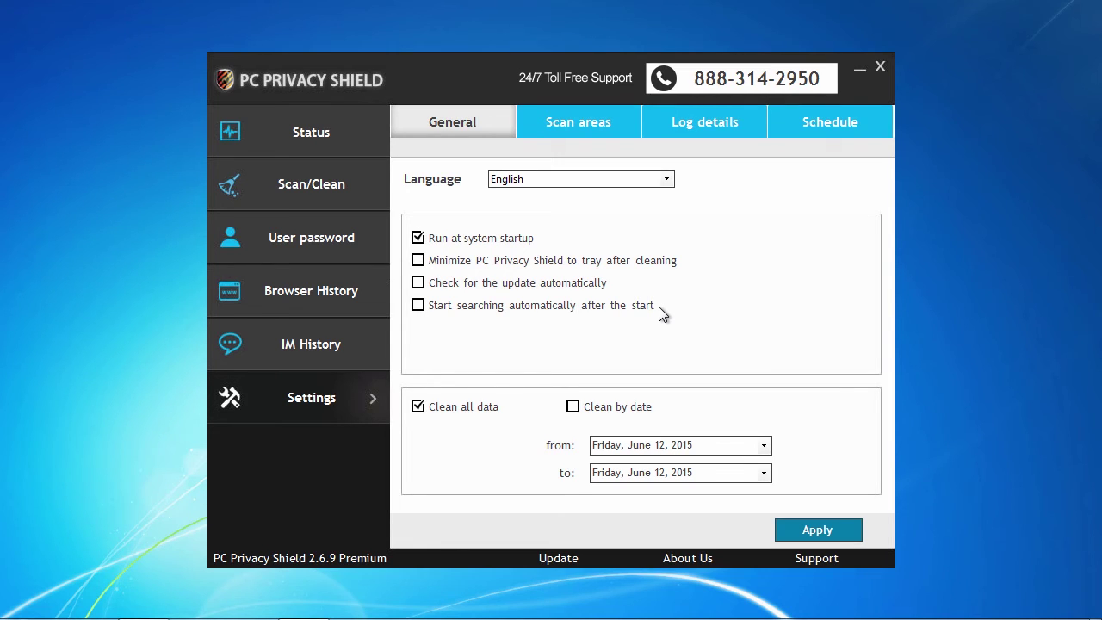
# Step: Expand Local Trace Files, leaving Recycle Bin excluded from cleaning
pyautogui.click(318, 189)
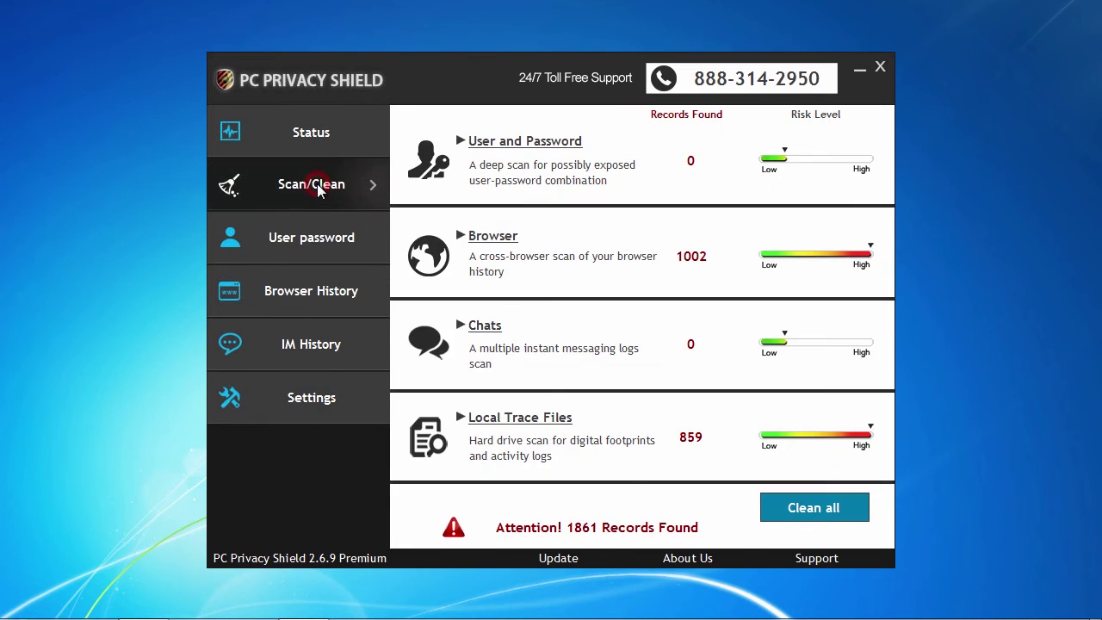
pyautogui.click(459, 417)
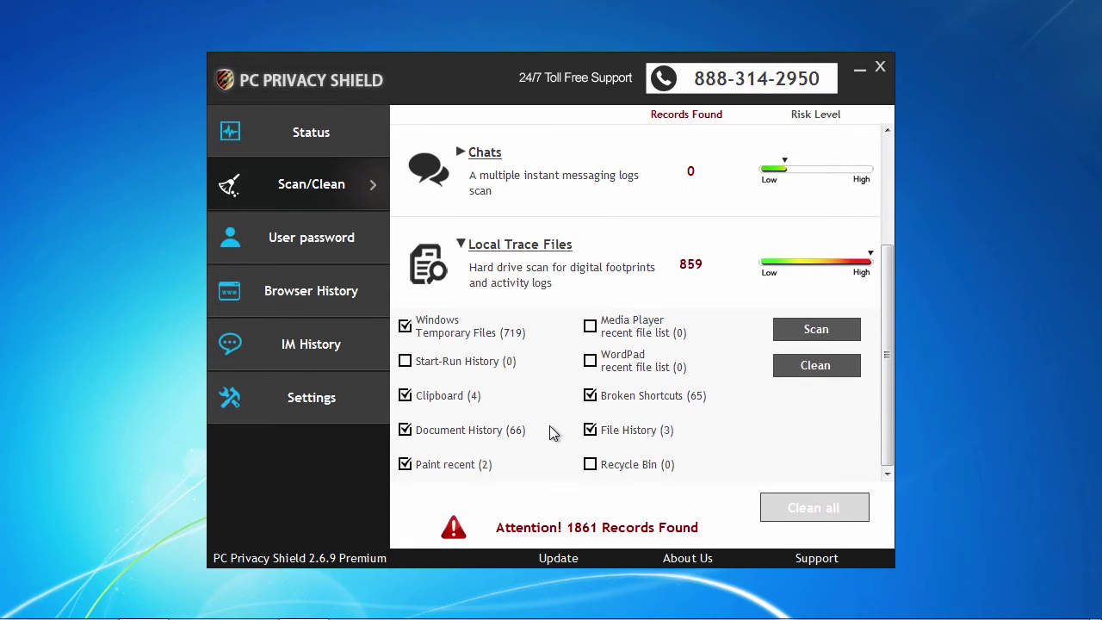
pyautogui.click(590, 465)
pyautogui.click(589, 465)
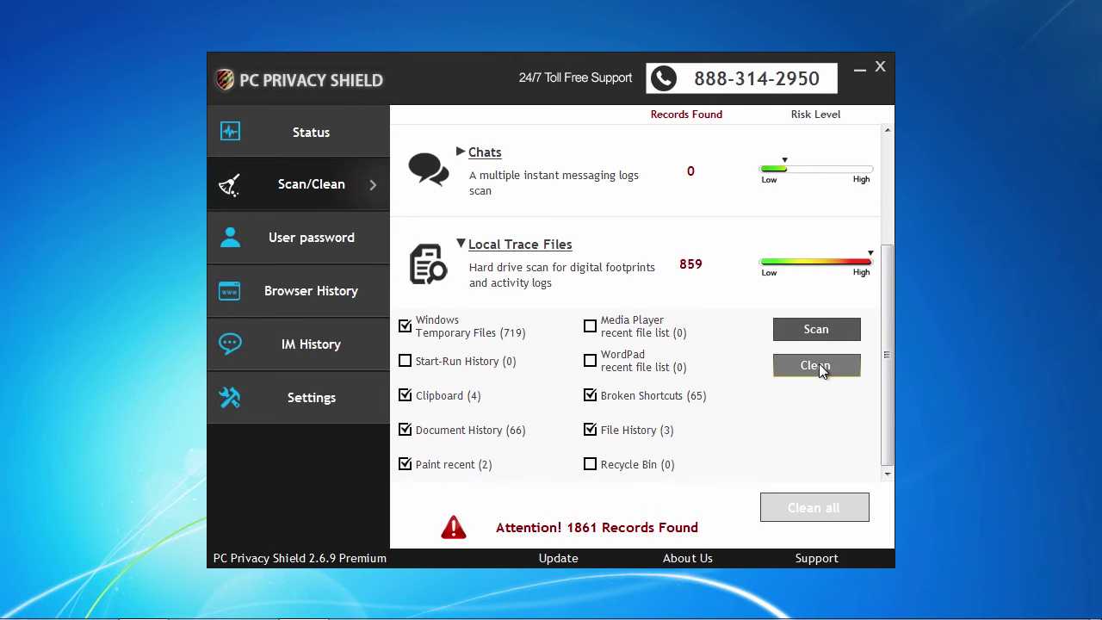
# Step: Start cleaning all the found records from the Scan/Clean results
pyautogui.click(318, 143)
pyautogui.click(319, 184)
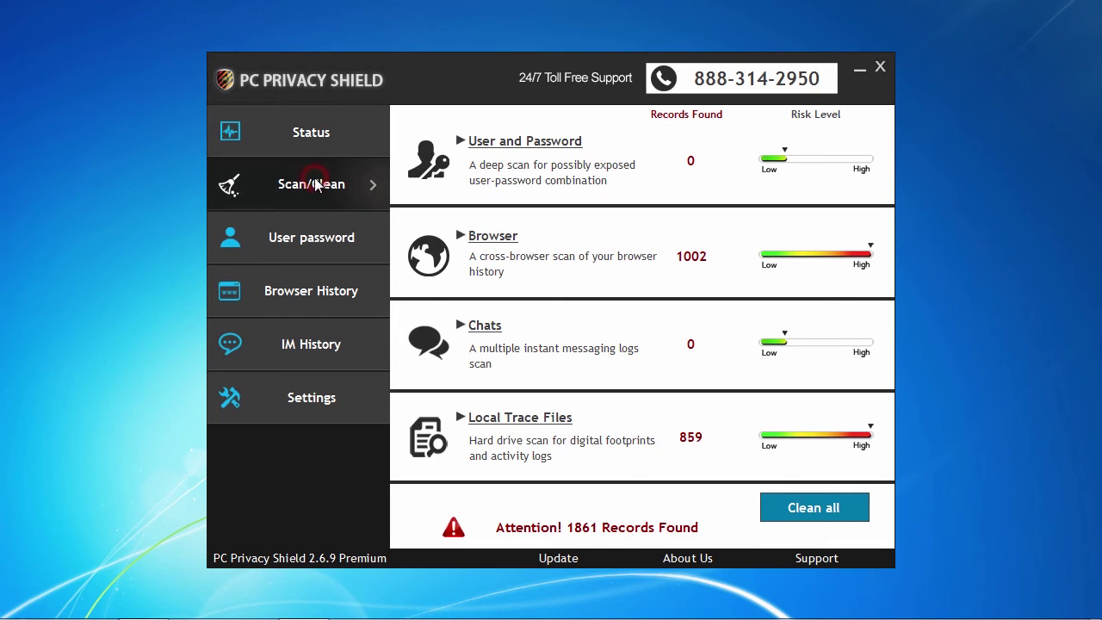
pyautogui.click(806, 506)
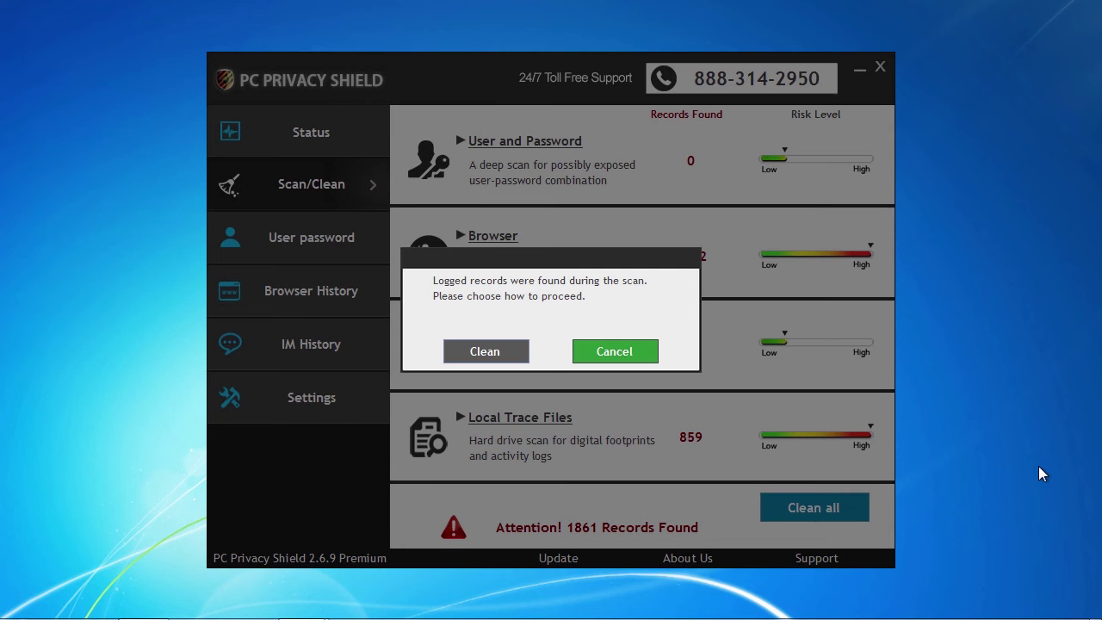
# Step: Confirm cleaning of the 1861 logged records
pyautogui.click(479, 347)
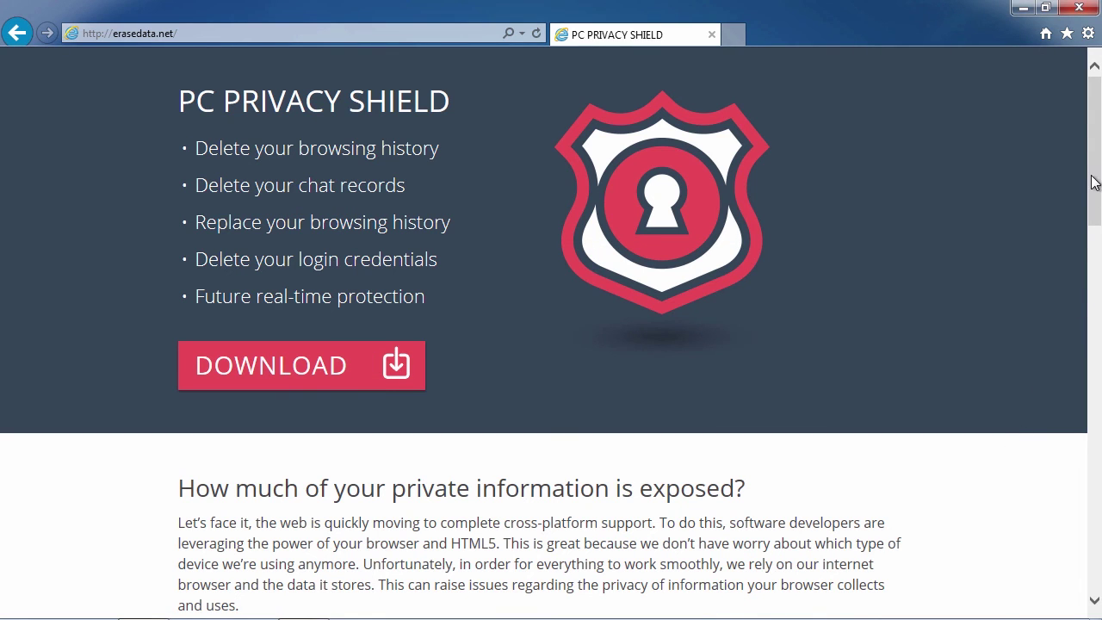
# Step: Scroll the erasedata.net page down to the PC Privacy Shield Features list
pyautogui.moveTo(1091, 182); pyautogui.dragTo(1097, 529)
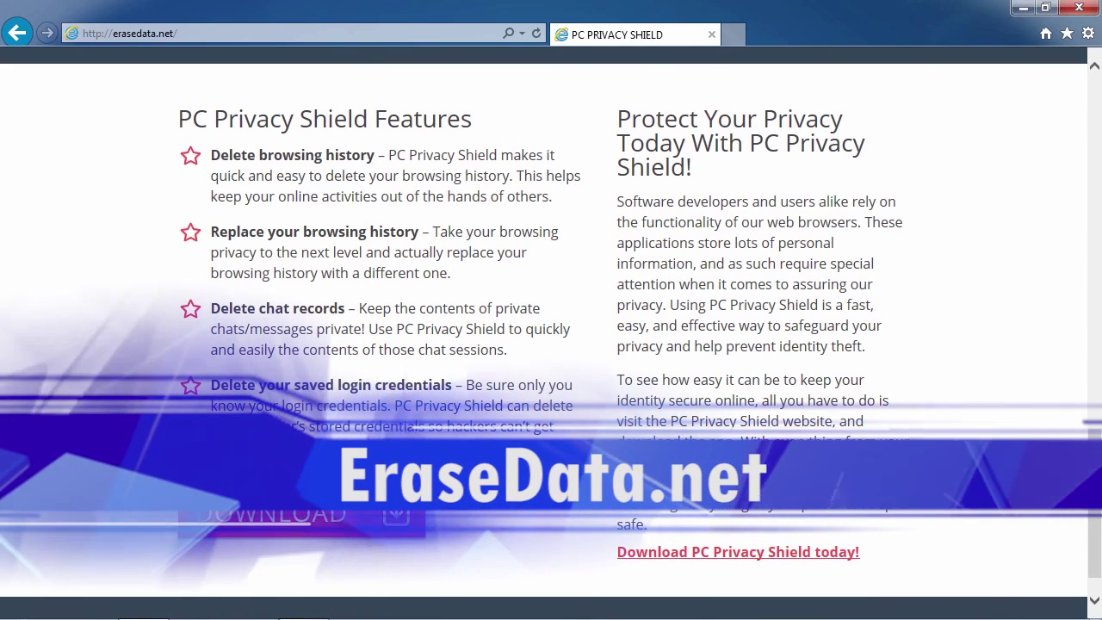